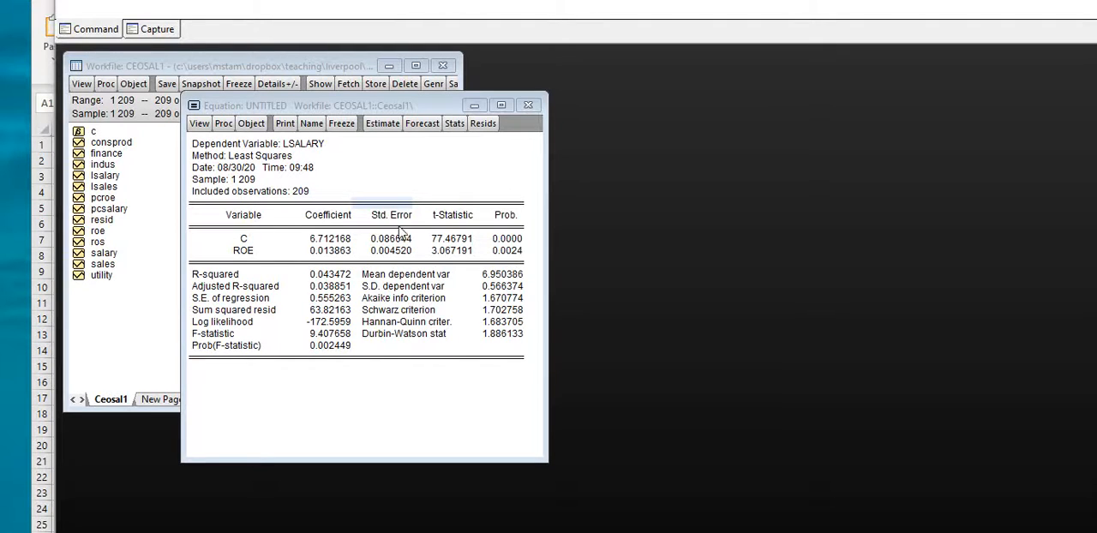
# Step: Copy the entire regression output as text with numbers as displayed, and paste it into the blank Excel sheet at A1
pyautogui.click(345, 218)
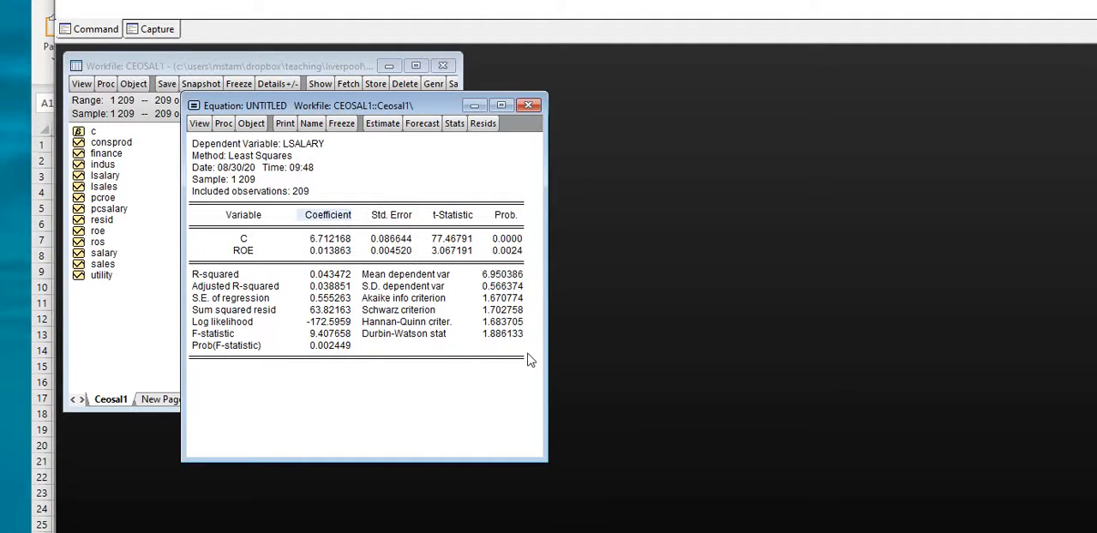
pyautogui.moveTo(528, 362)
pyautogui.mouseDown()
pyautogui.moveTo(510, 359)
pyautogui.moveTo(356, 247)
pyautogui.moveTo(195, 176)
pyautogui.moveTo(187, 146)
pyautogui.mouseUp()
pyautogui.click(325, 286)
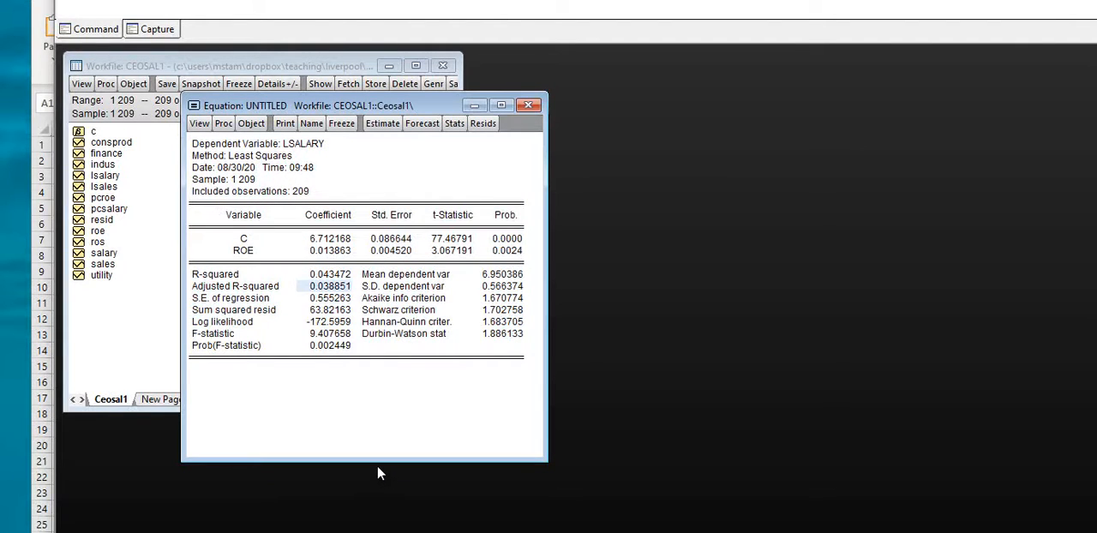
pyautogui.hotkey('ctrl', 'a')
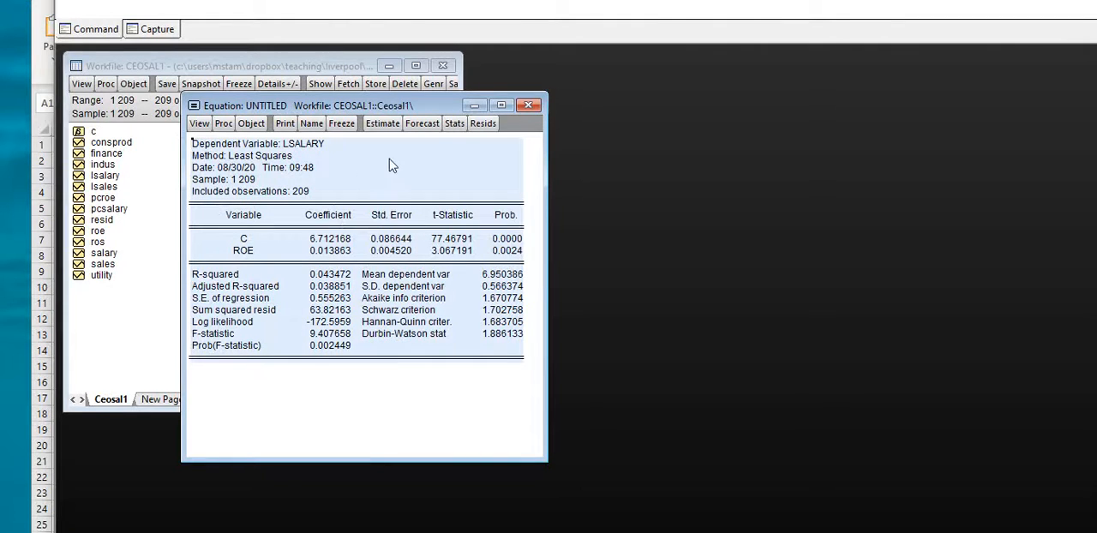
pyautogui.rightClick(463, 172)
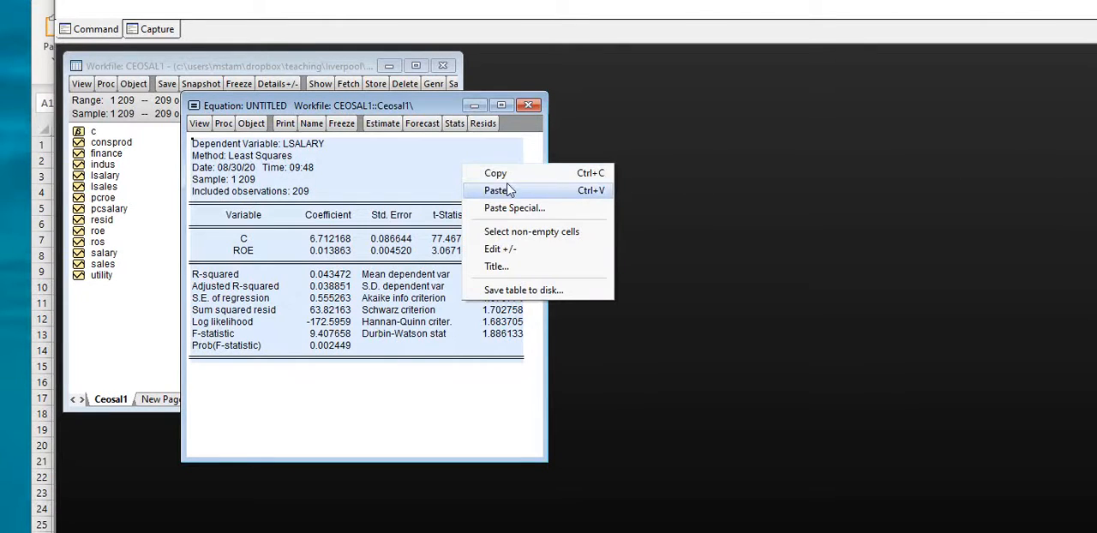
pyautogui.click(496, 174)
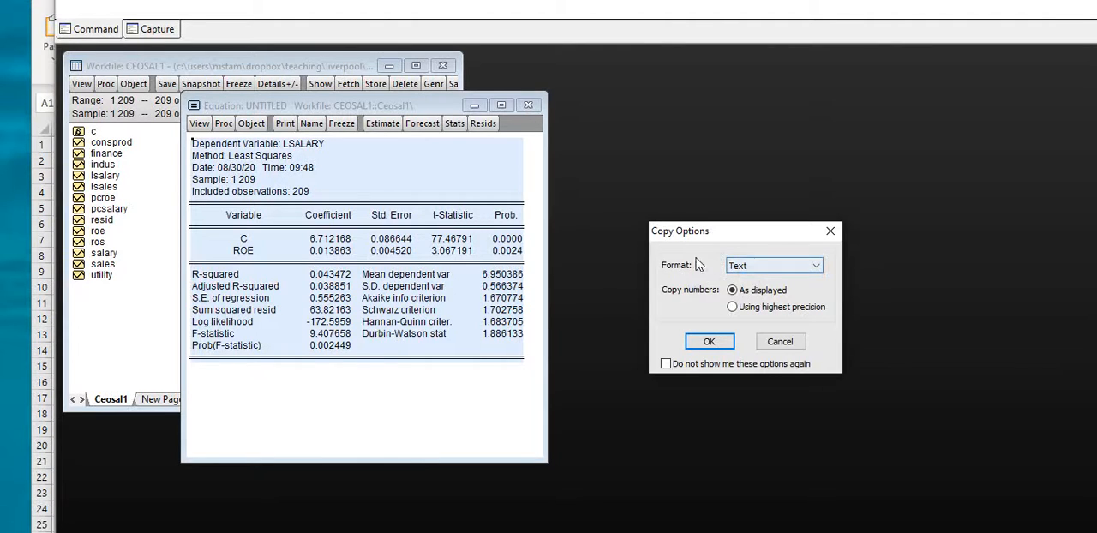
pyautogui.click(695, 345)
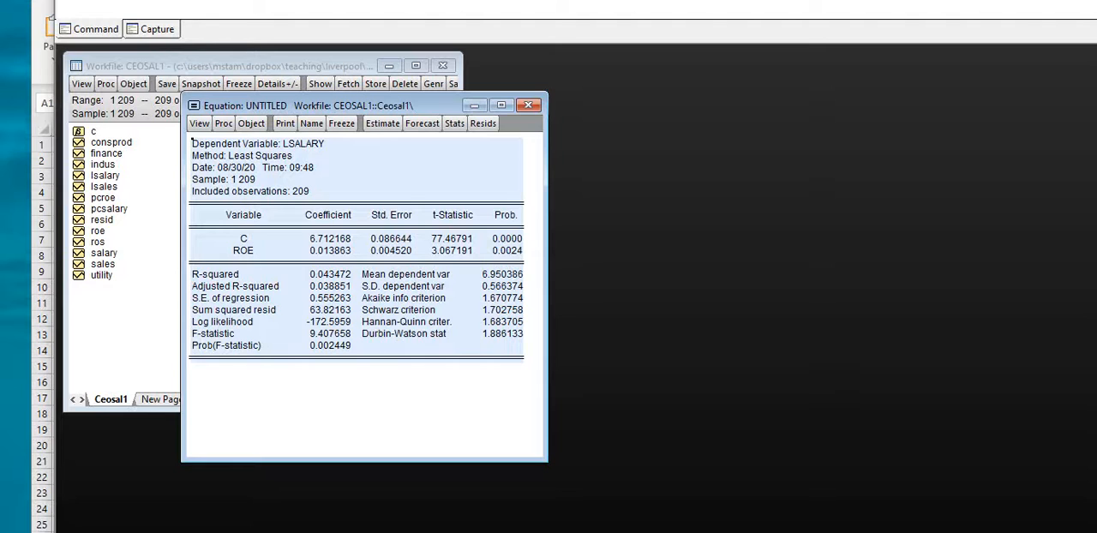
pyautogui.hotkey('alt', 'Tab')
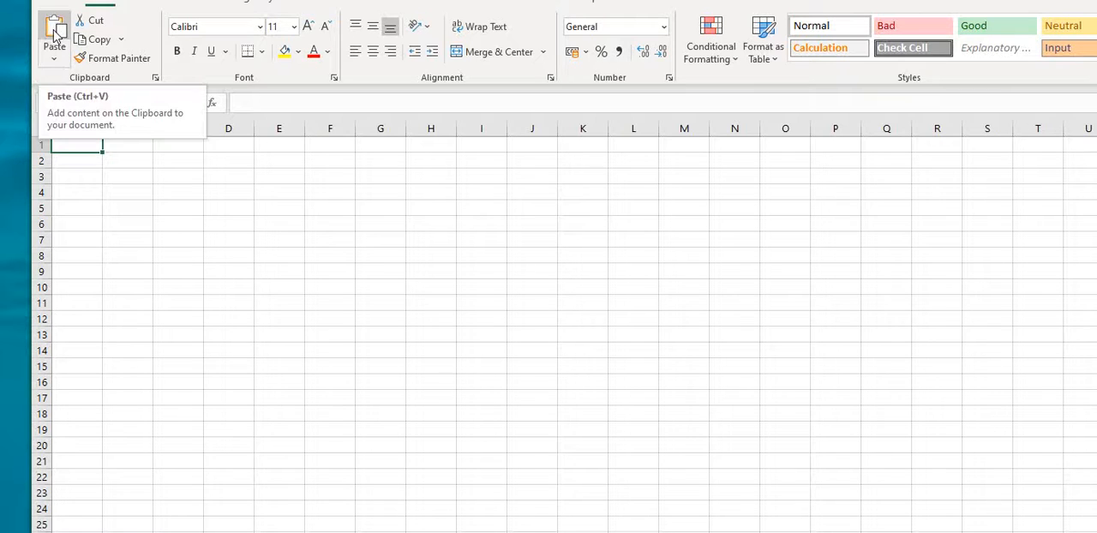
pyautogui.click(54, 33)
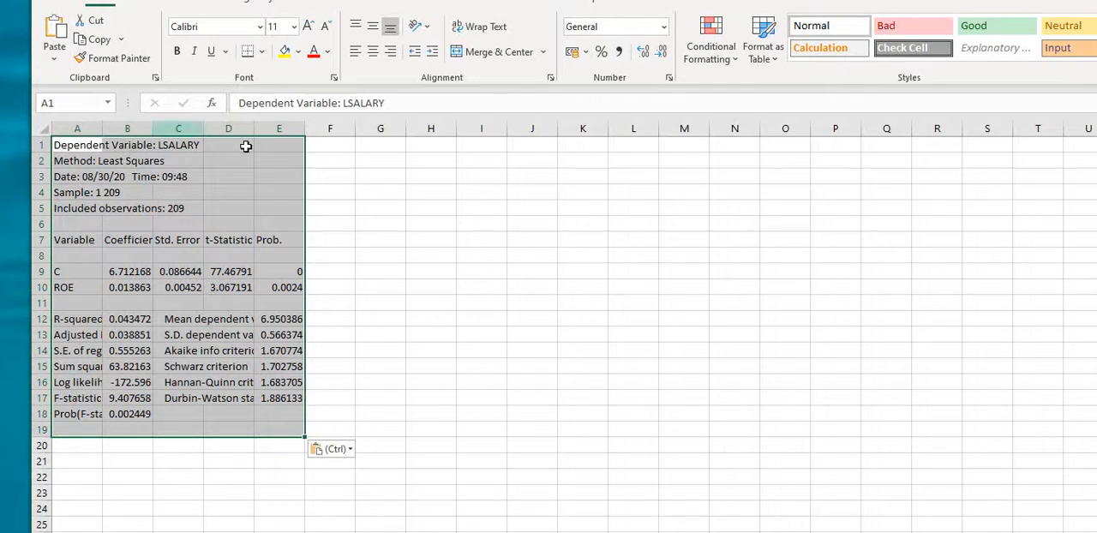
# Step: Format the coefficient table values in B9:E10 as Number with four decimal places
pyautogui.click(122, 288)
pyautogui.moveTo(127, 272); pyautogui.dragTo(290, 291)
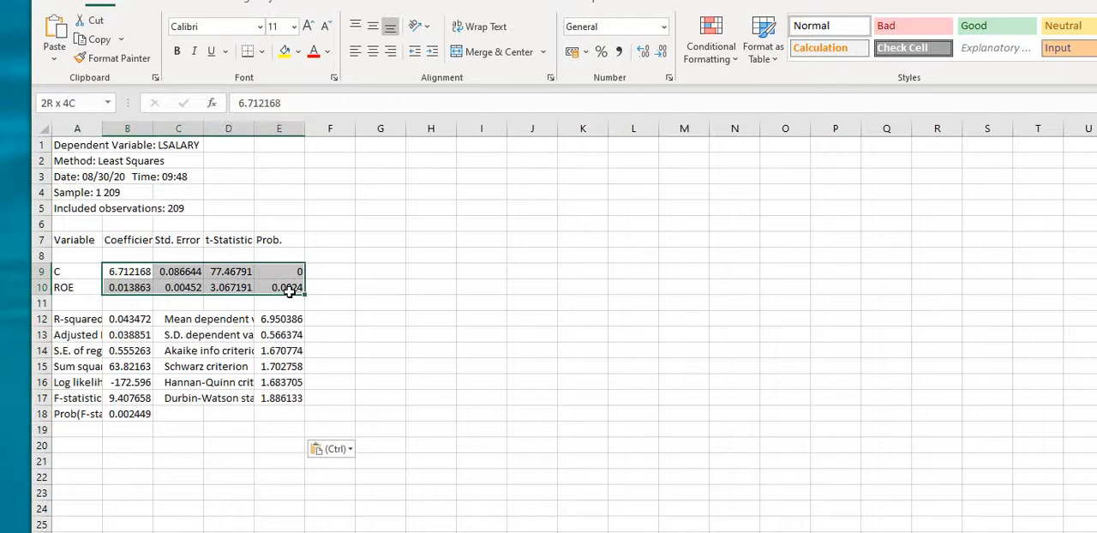
pyautogui.rightClick(229, 274)
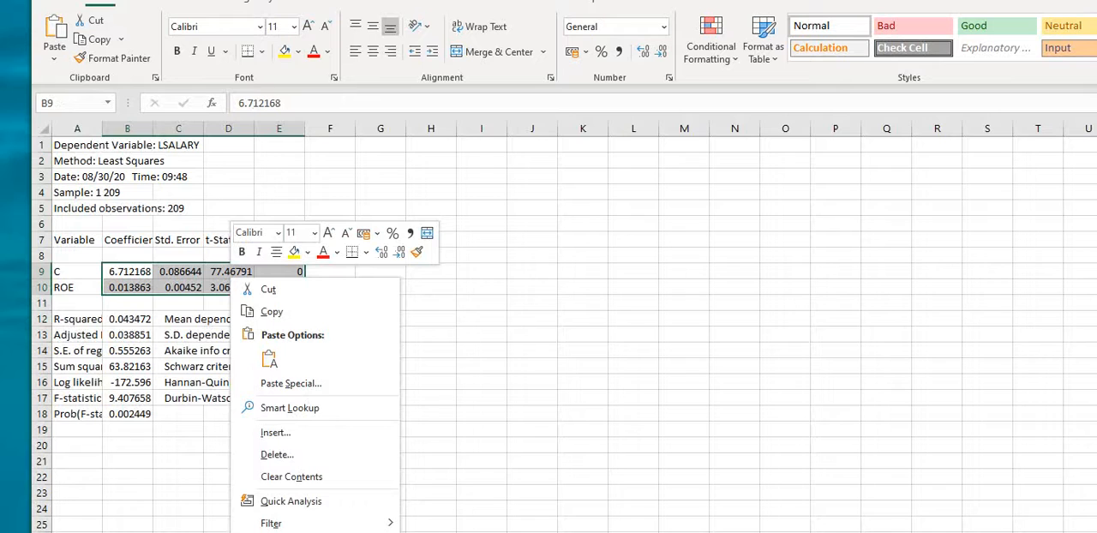
pyautogui.click(287, 532)
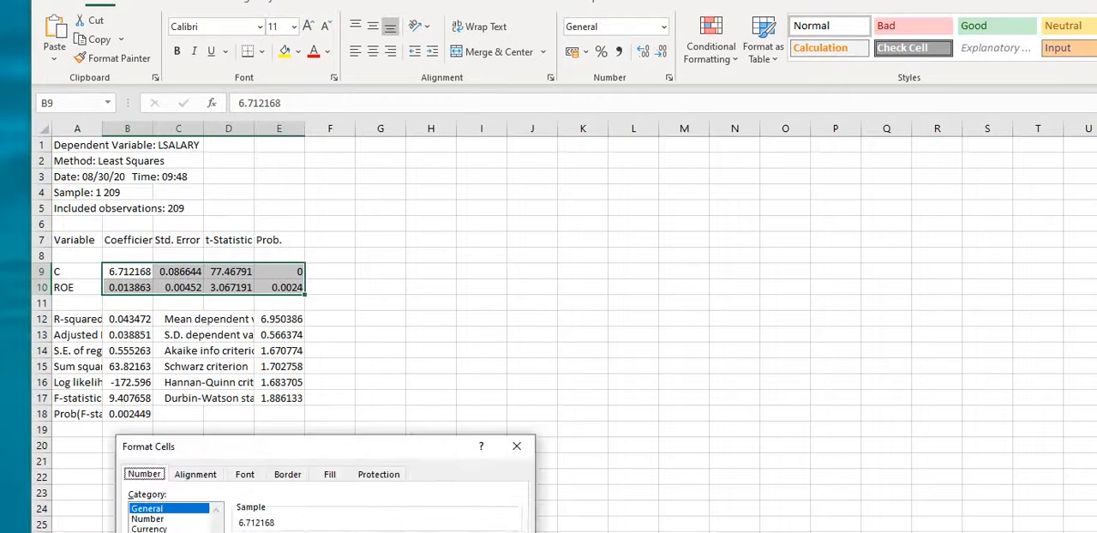
pyautogui.click(156, 520)
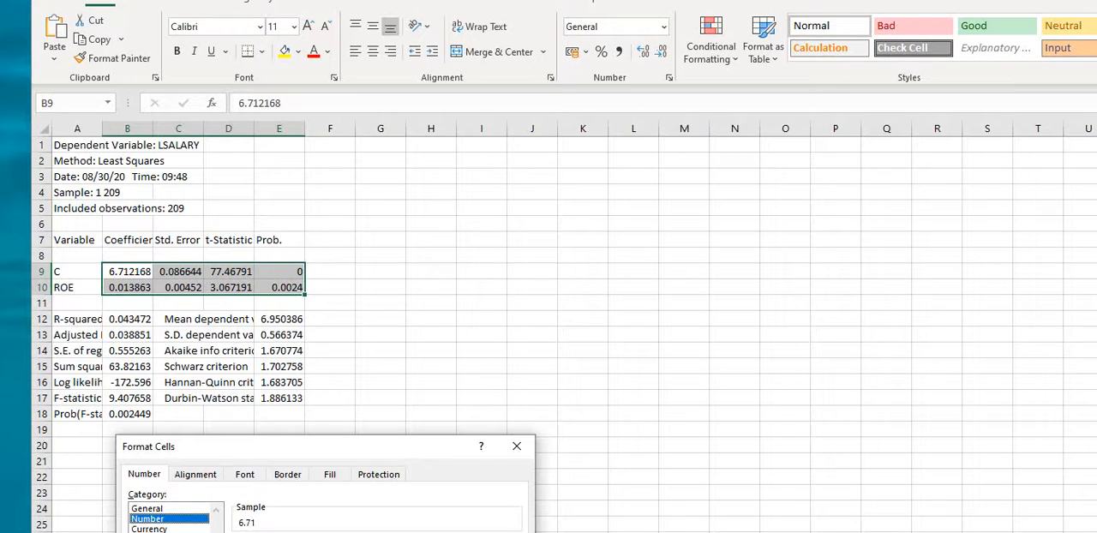
pyautogui.click(340, 532)
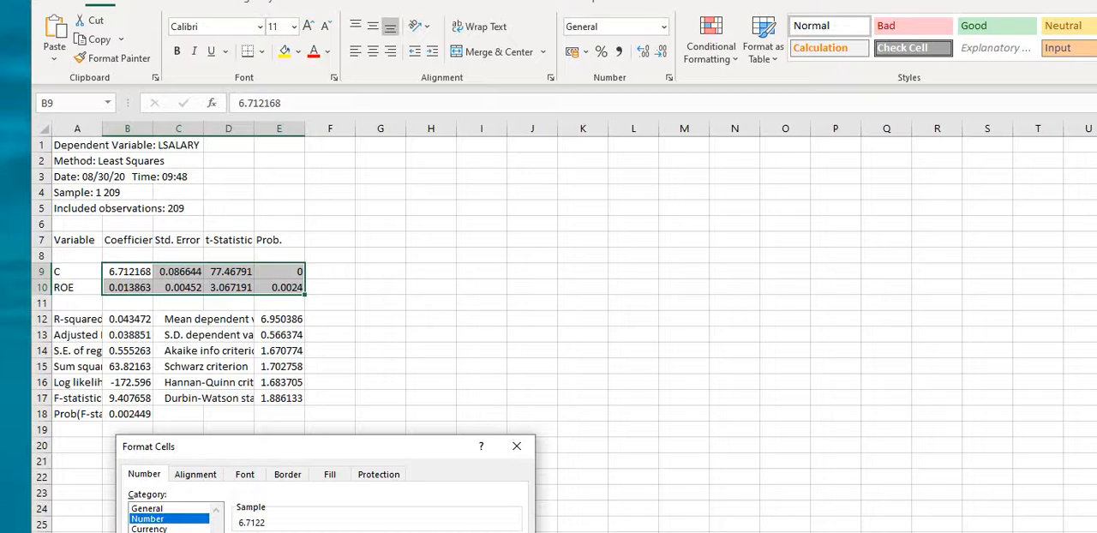
pyautogui.press('Return')
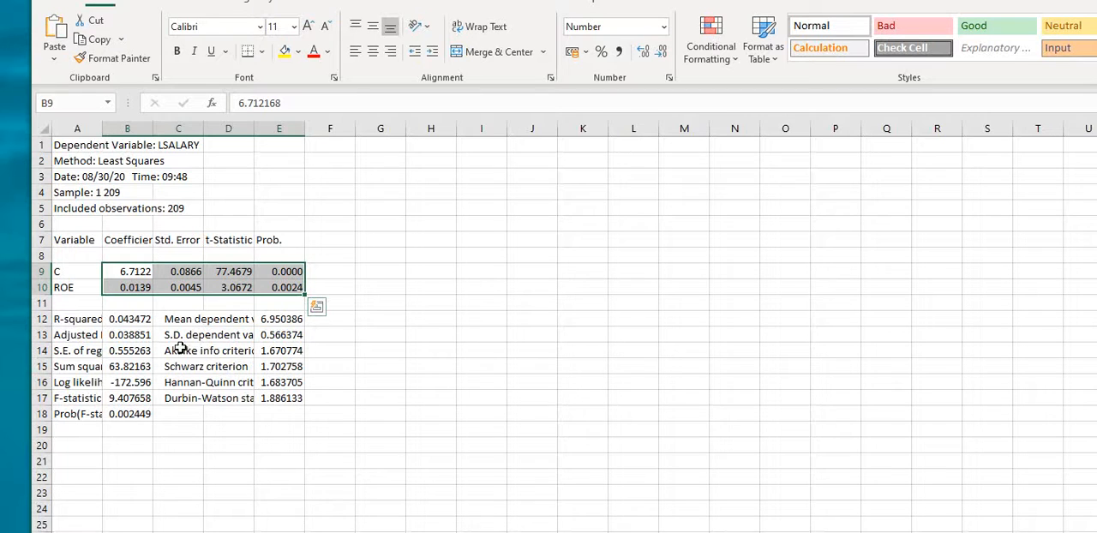
# Step: Clear the Akaike and Schwarz criterion entries in C14:E15 and fit columns A to E to their contents
pyautogui.moveTo(175, 351); pyautogui.dragTo(302, 370)
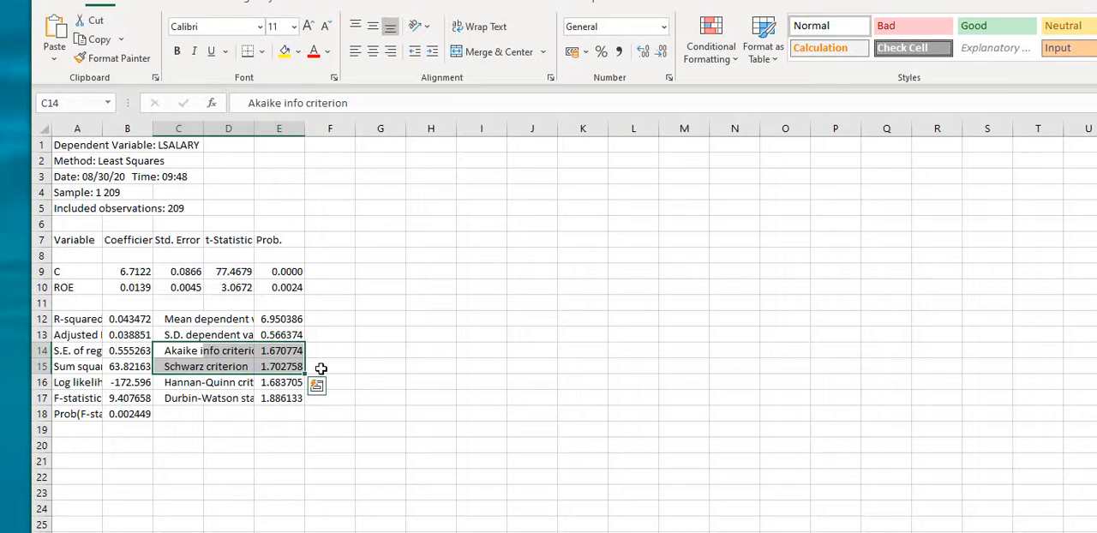
pyautogui.press('Delete')
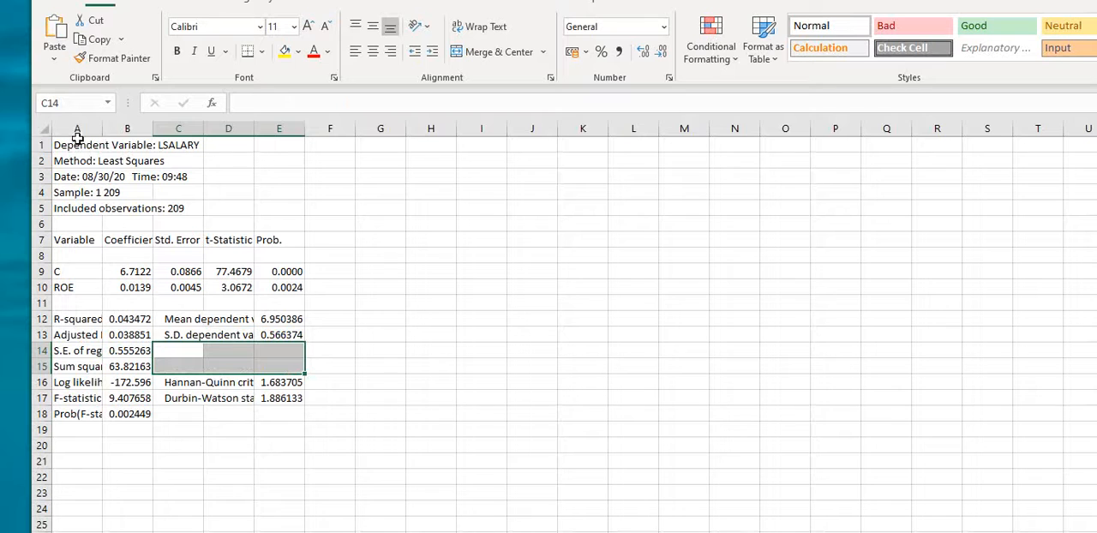
pyautogui.moveTo(77, 138); pyautogui.dragTo(265, 144)
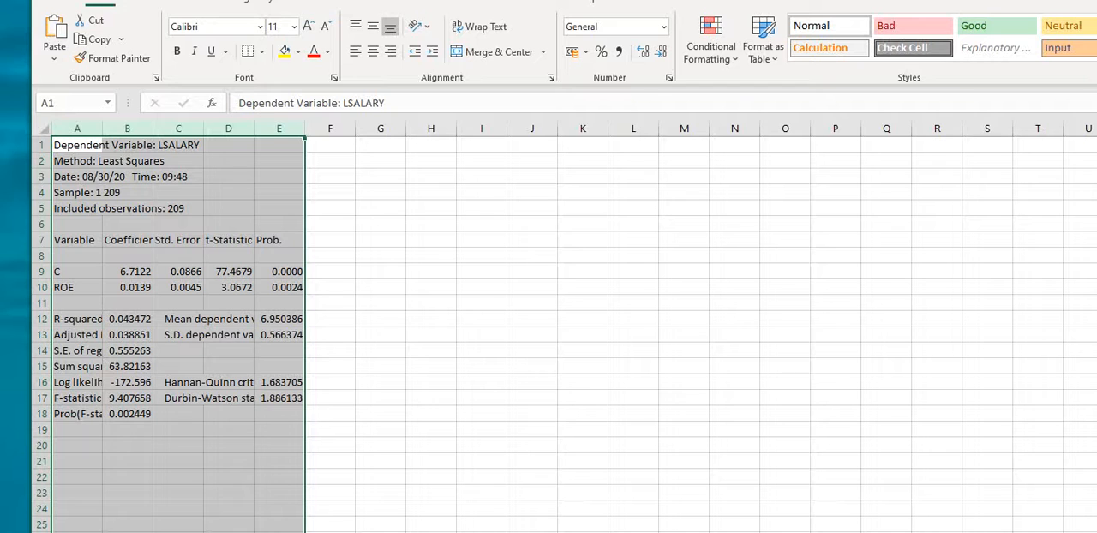
pyautogui.doubleClick(102, 129)
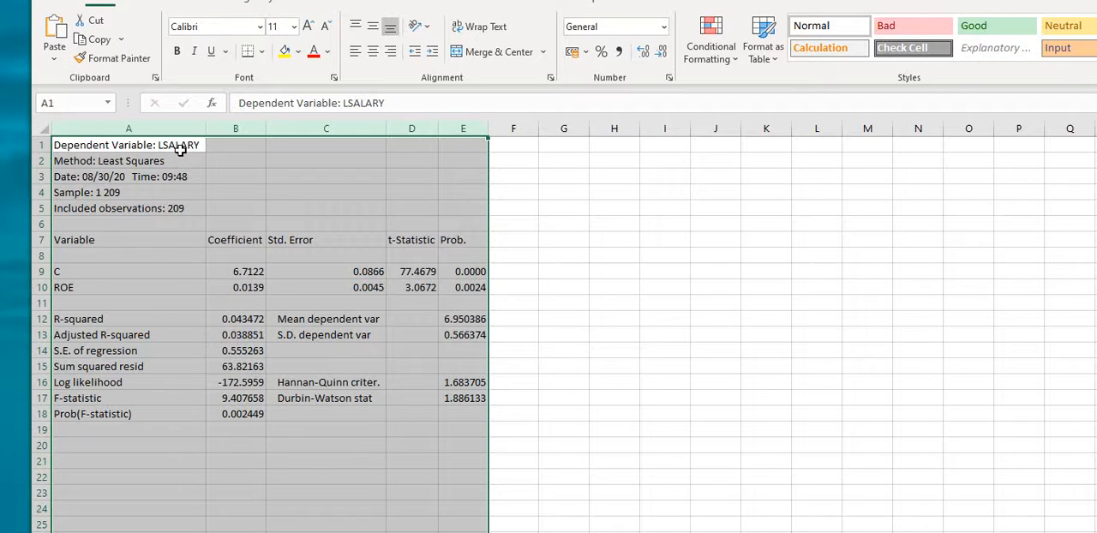
# Step: Delete row 3, which holds the estimation date and time
pyautogui.click(83, 190)
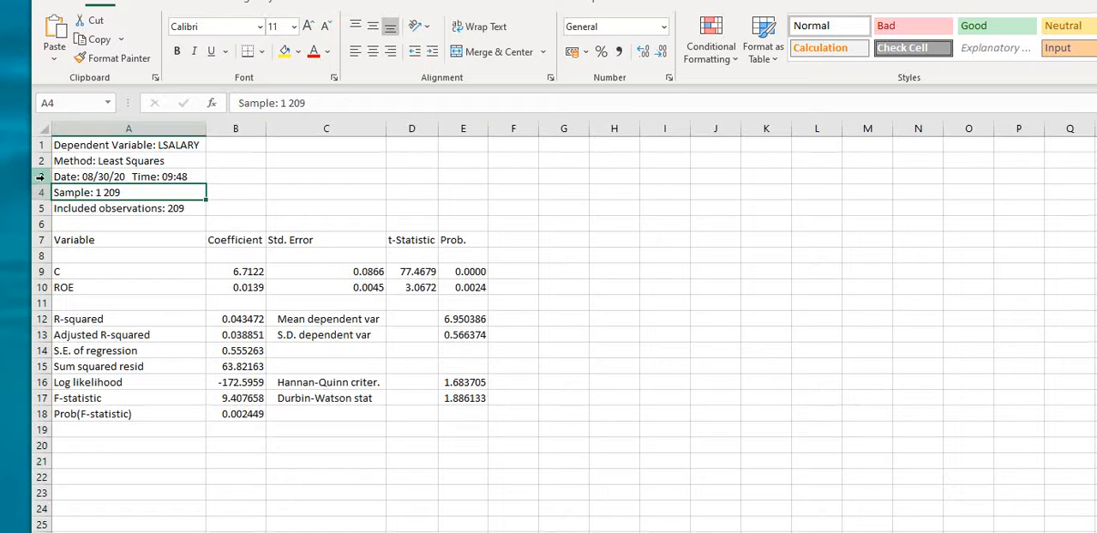
pyautogui.click(41, 176)
pyautogui.rightClick(40, 177)
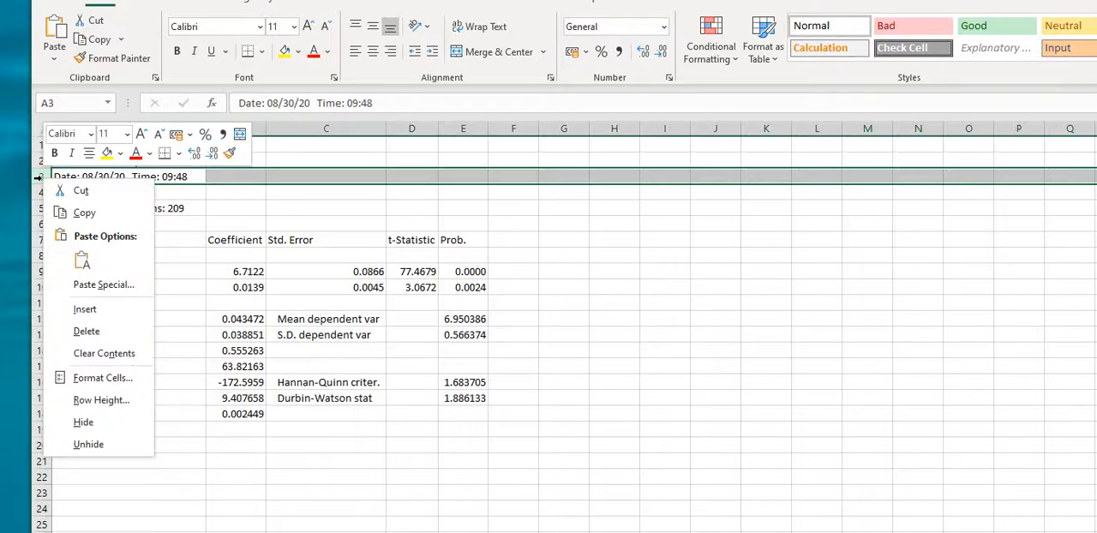
pyautogui.click(85, 331)
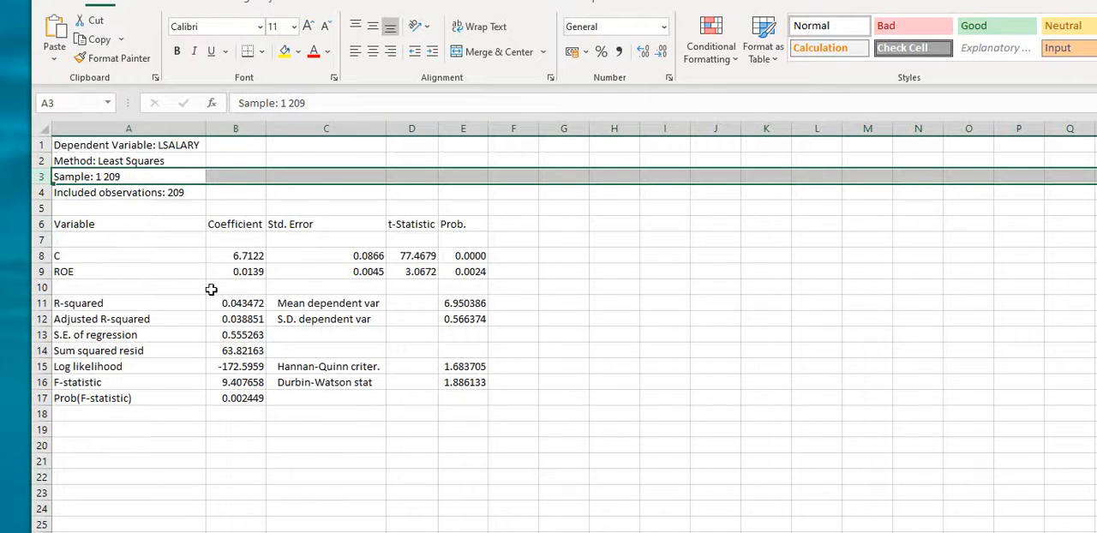
# Step: Apply all borders to the coefficient table in A6:E9
pyautogui.click(105, 253)
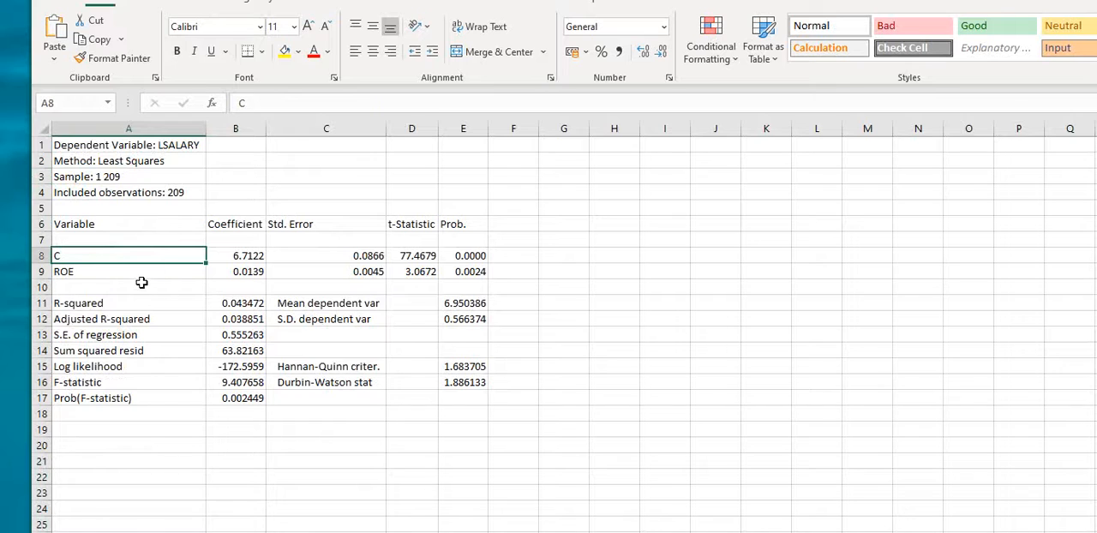
pyautogui.click(72, 223)
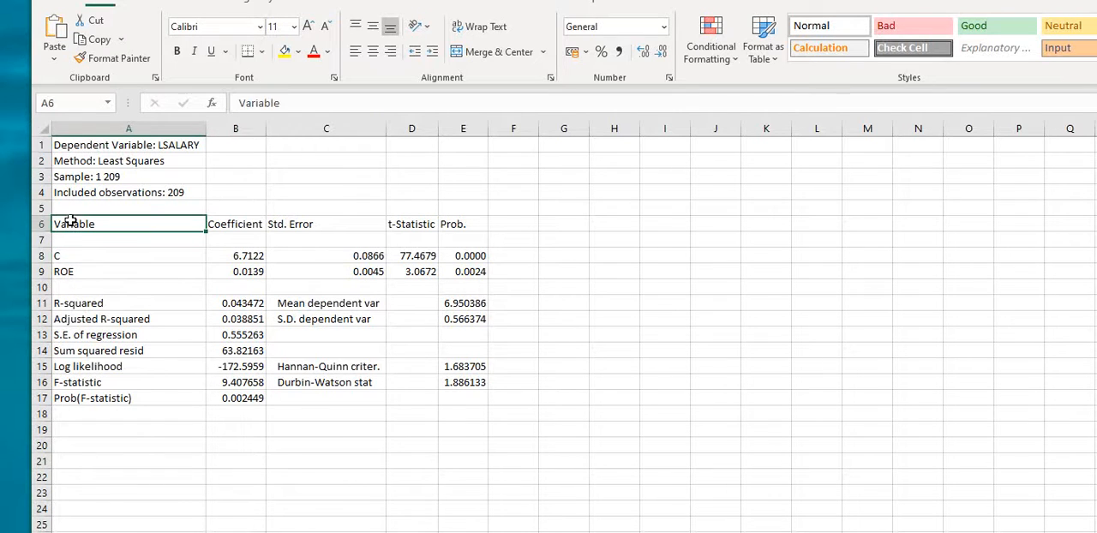
pyautogui.moveTo(71, 223); pyautogui.dragTo(493, 276)
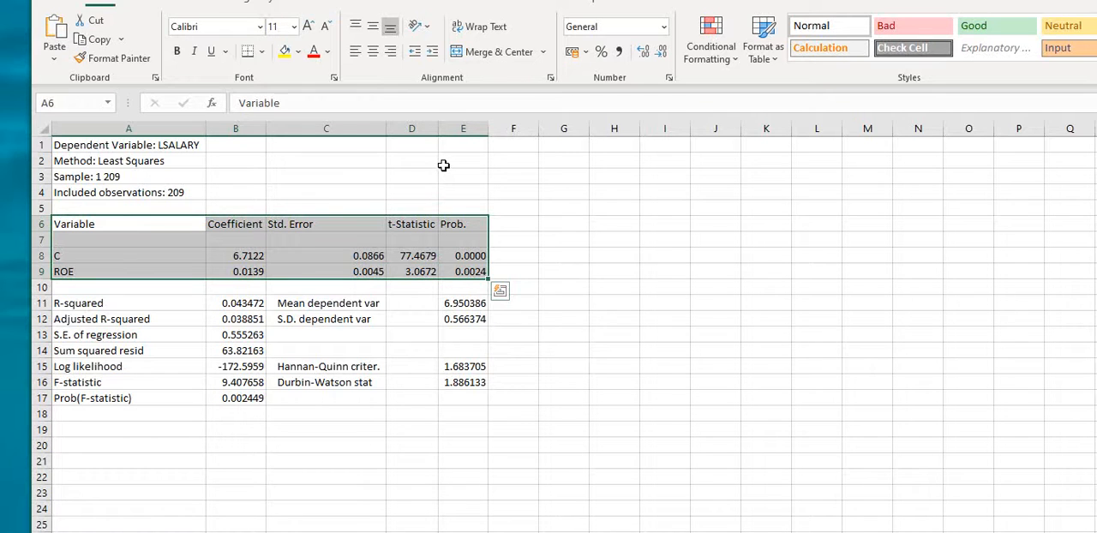
pyautogui.click(262, 53)
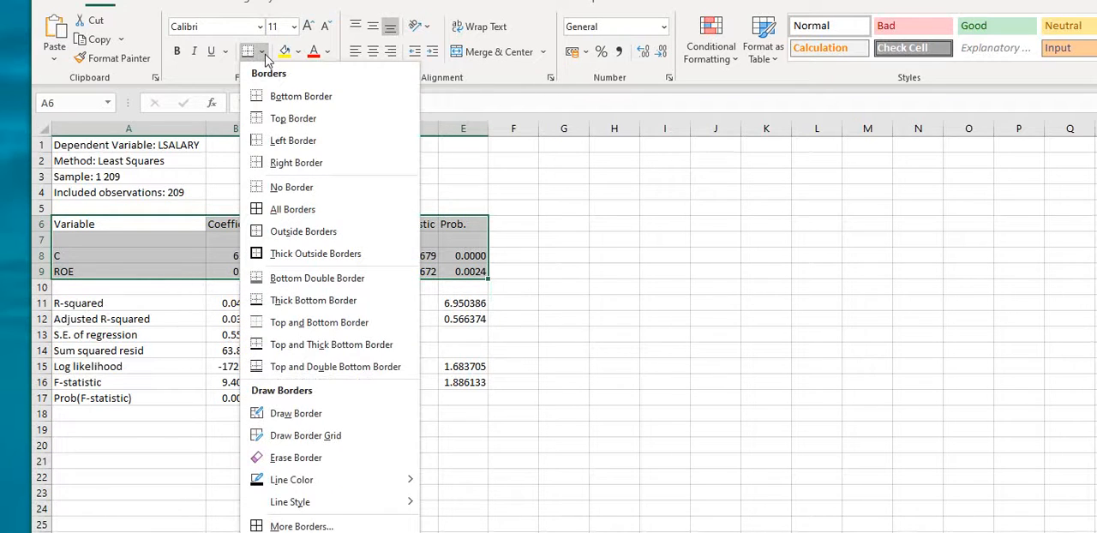
pyautogui.click(299, 212)
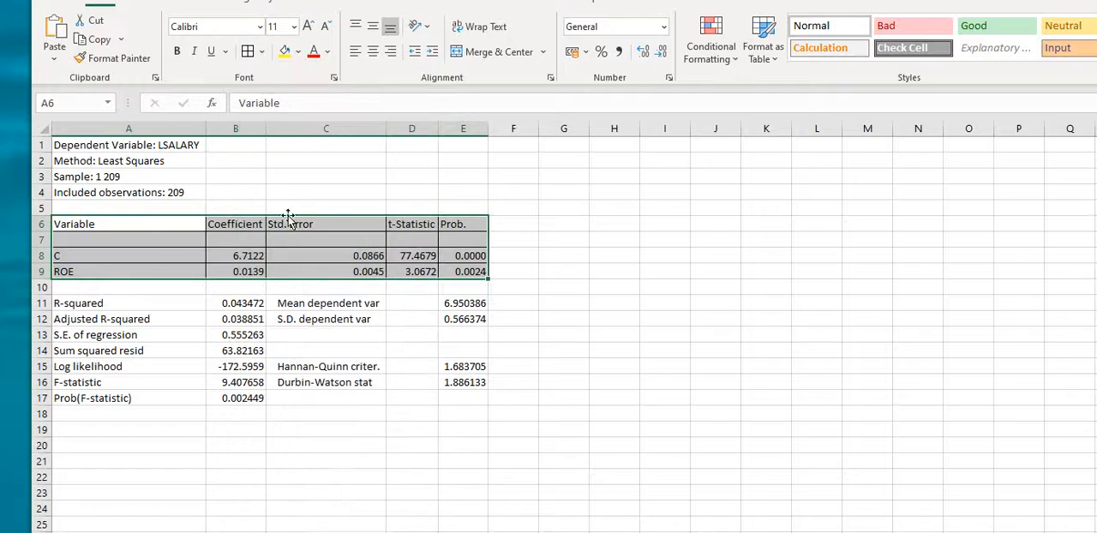
pyautogui.moveTo(291, 238); pyautogui.dragTo(289, 223)
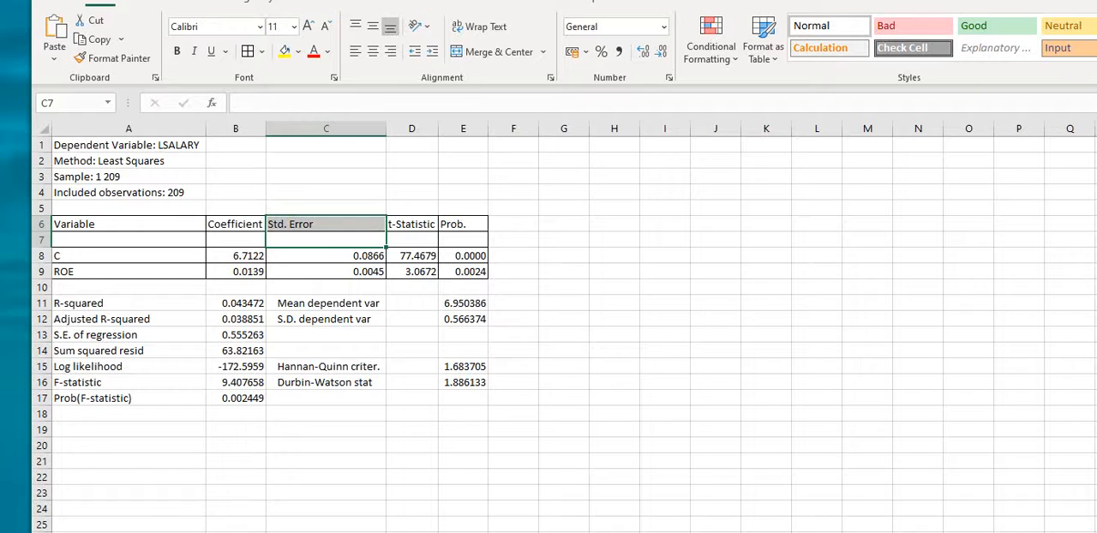
# Step: Bring up the blank Word document, move its window aside to uncover the worksheet, and return to Excel
pyautogui.click(77, 532)
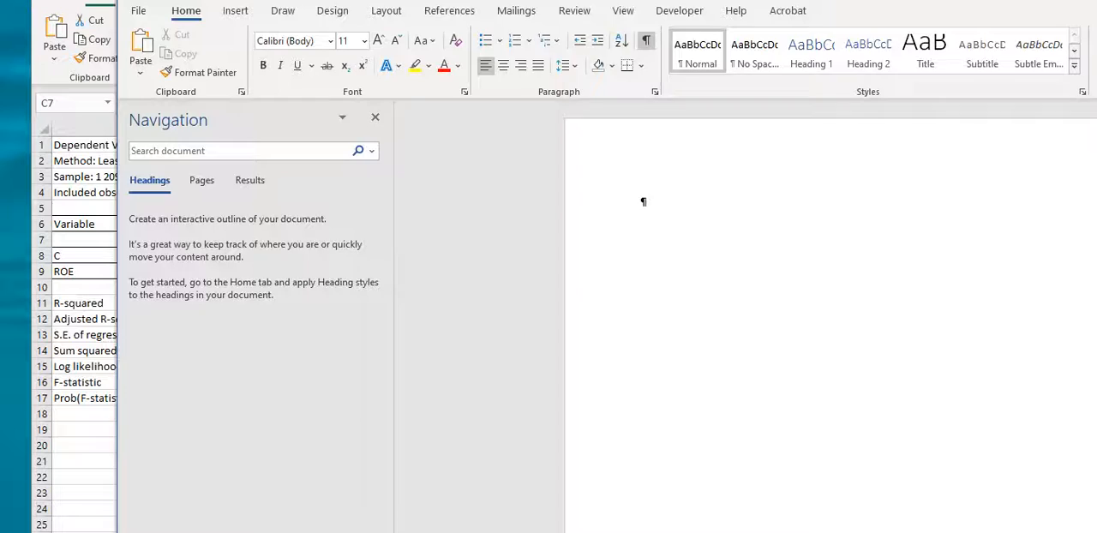
pyautogui.moveTo(373, 0); pyautogui.dragTo(493, 0)
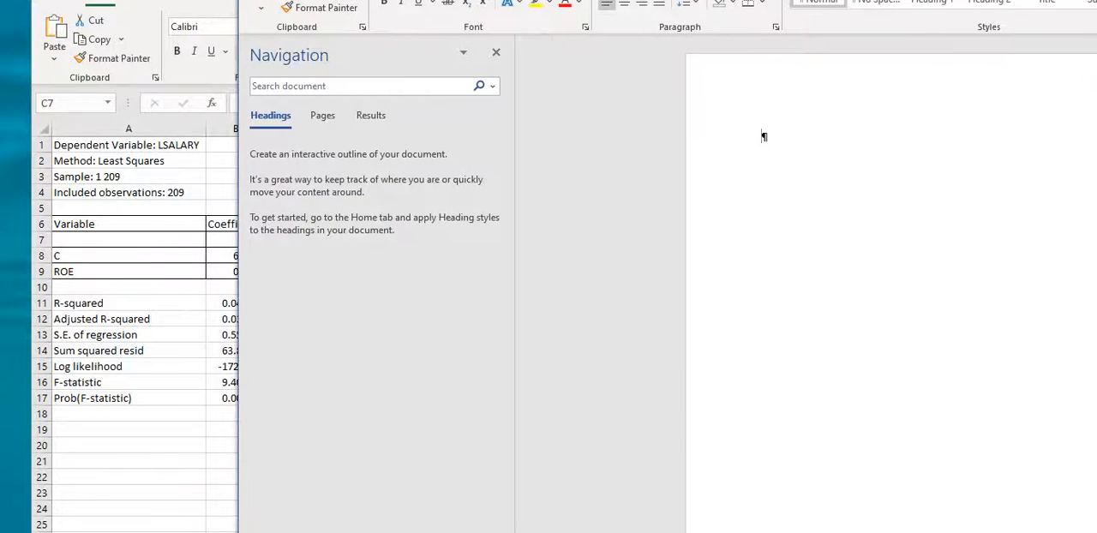
pyautogui.click(75, 2)
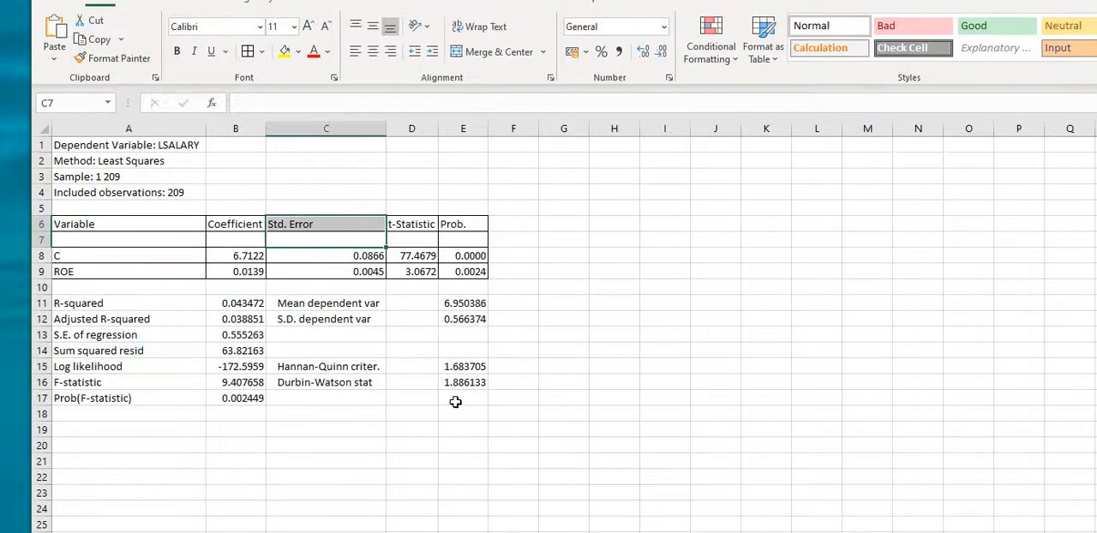
# Step: Copy the range A1:E17 and paste it into the Word document below an added empty paragraph
pyautogui.moveTo(455, 402); pyautogui.dragTo(14, 93)
pyautogui.hotkey('ctrl', 'c')
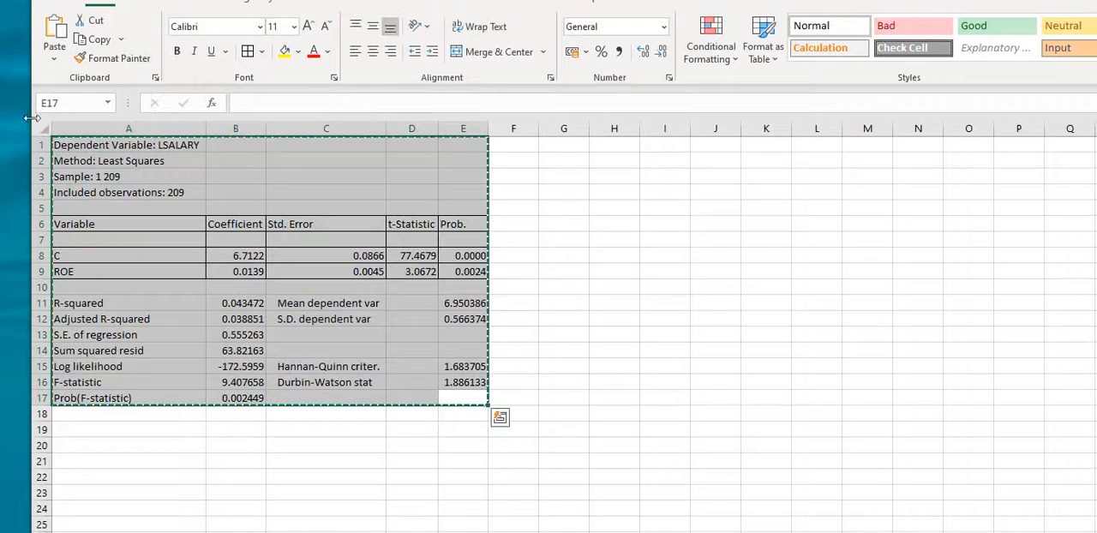
pyautogui.hotkey('alt', 'Tab')
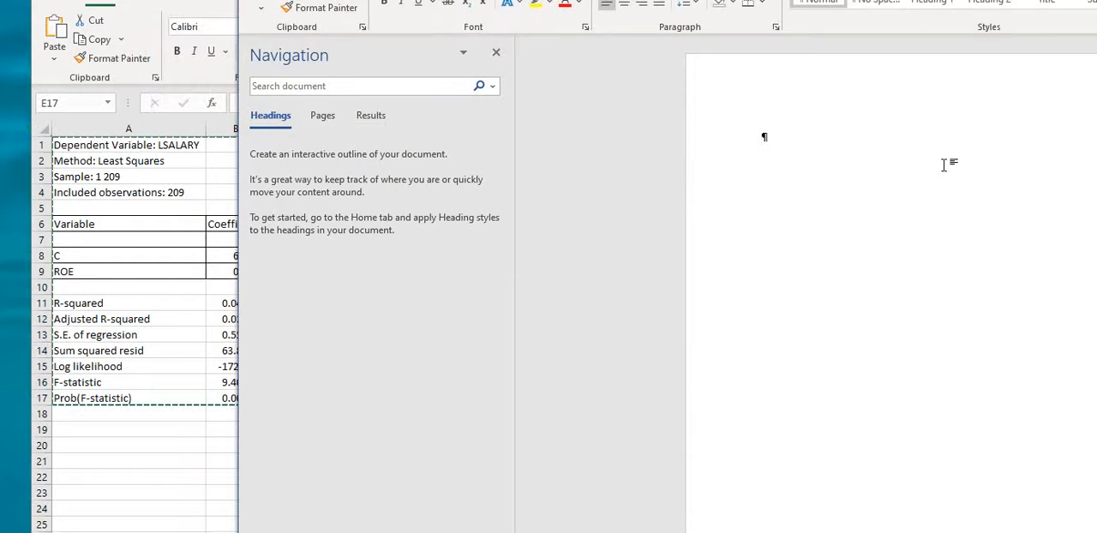
pyautogui.press('Return')
pyautogui.hotkey('ctrl', 'v')
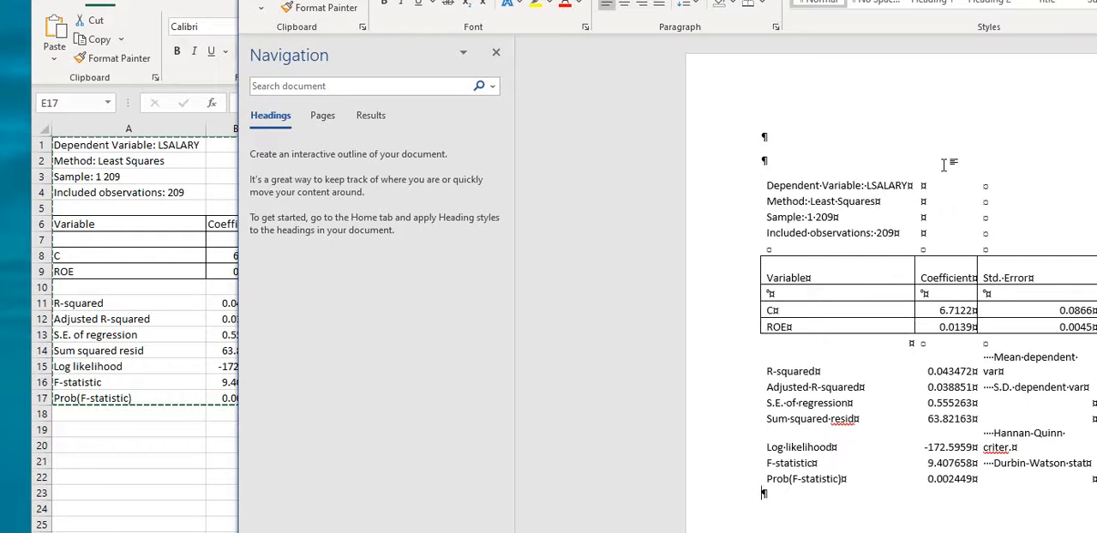